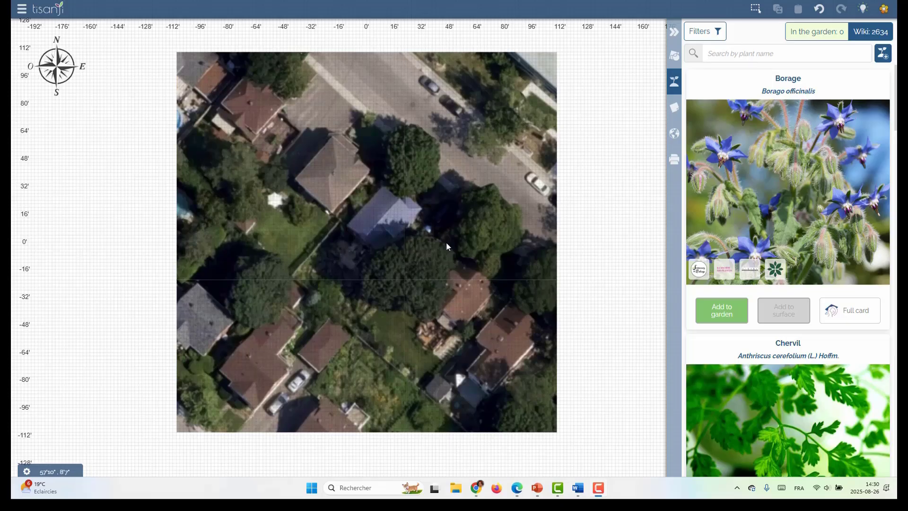
Zoom in and trace a U-shaped polygon around the shaded area beside the blue-roofed house
scroll(405, 280, up, 5)
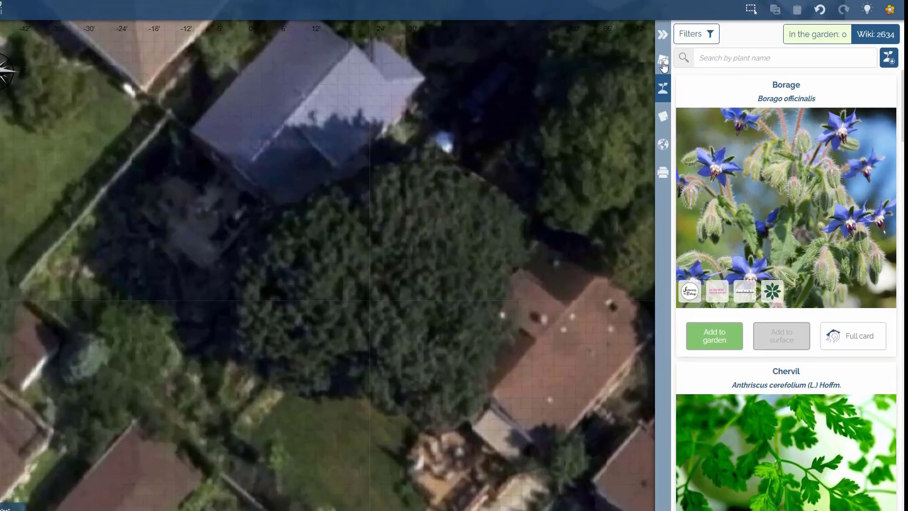
click(674, 56)
click(698, 36)
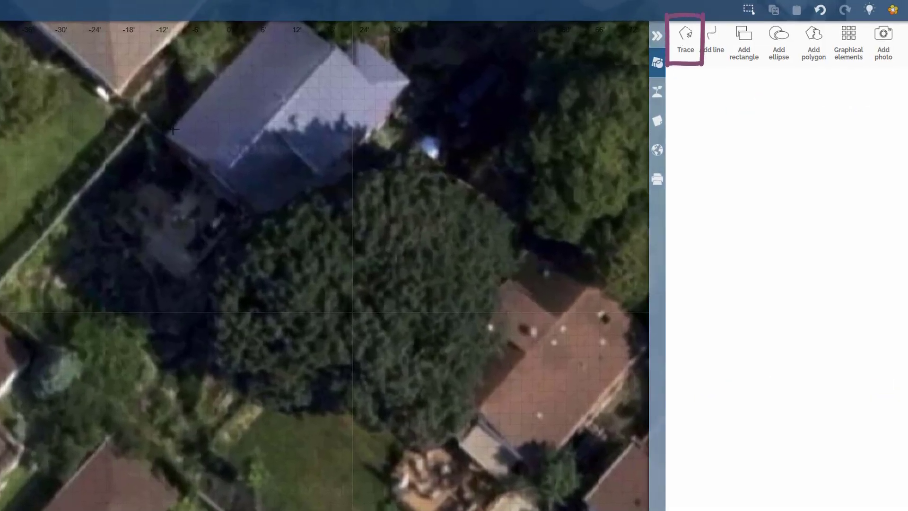
click(145, 122)
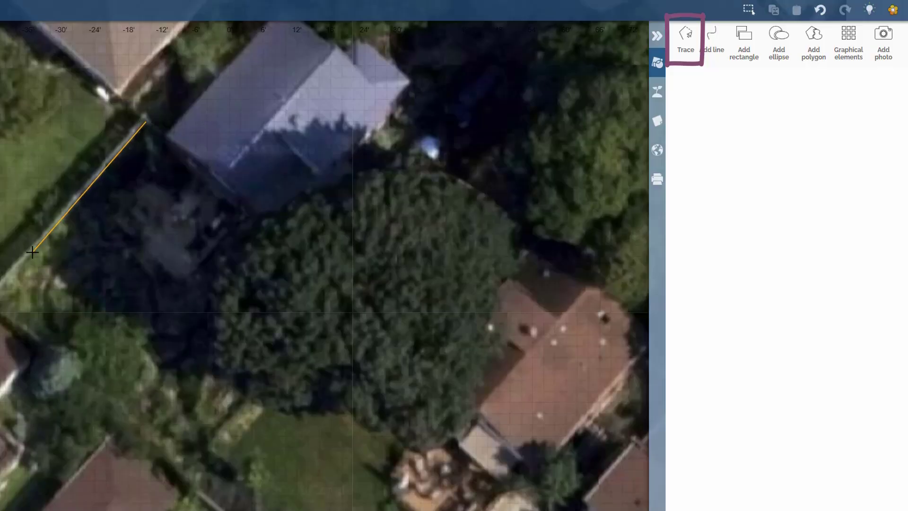
click(33, 252)
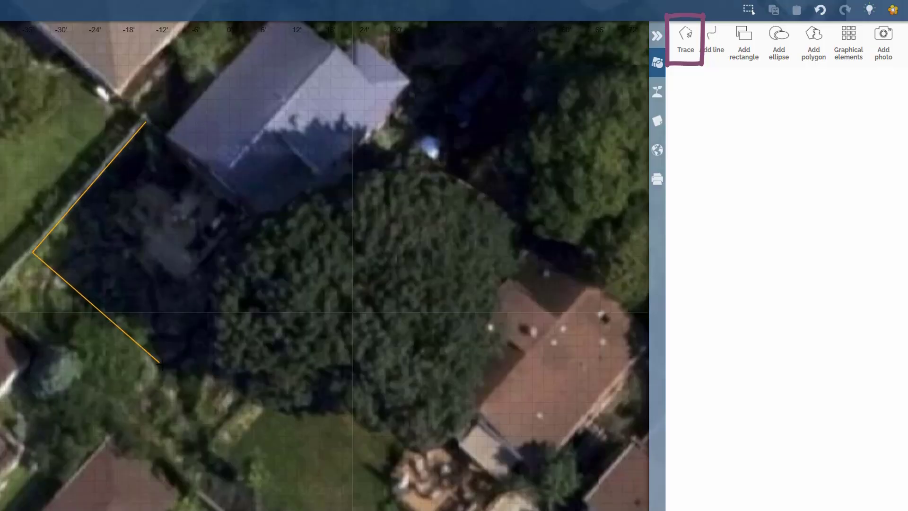
click(222, 375)
click(306, 252)
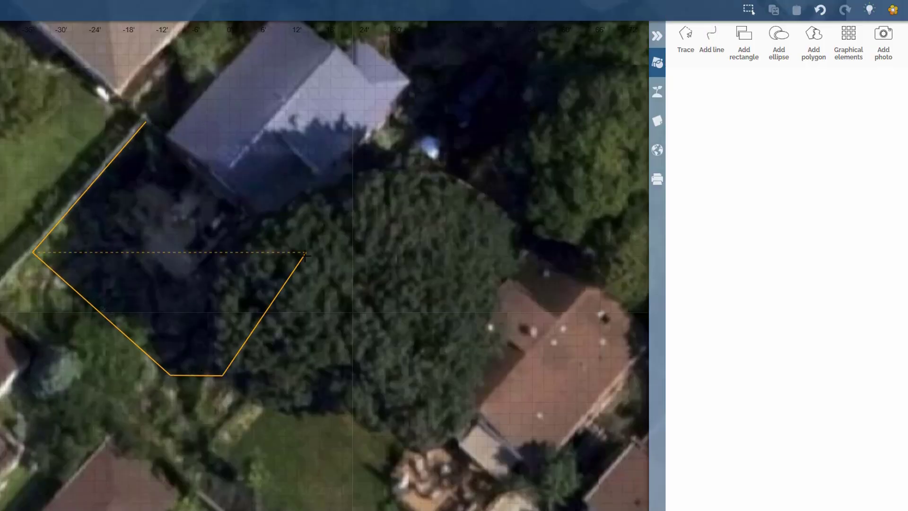
click(252, 211)
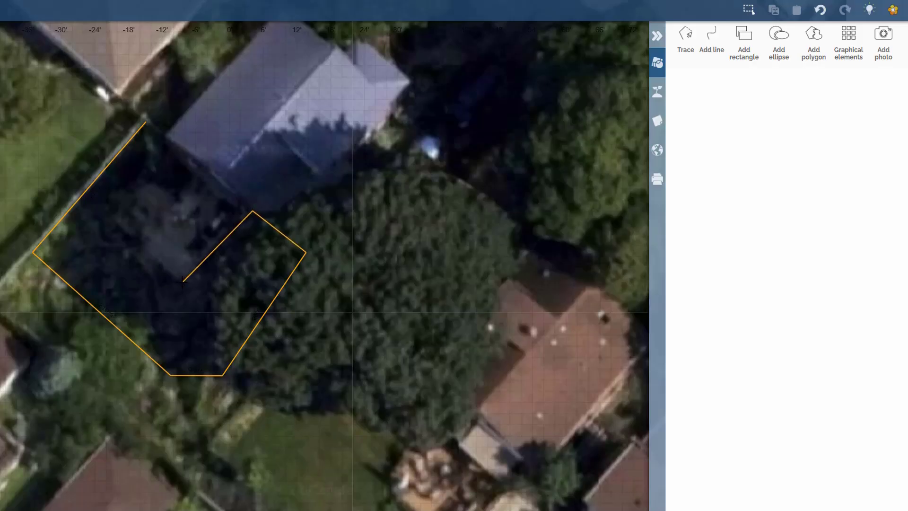
click(182, 282)
click(105, 217)
click(146, 178)
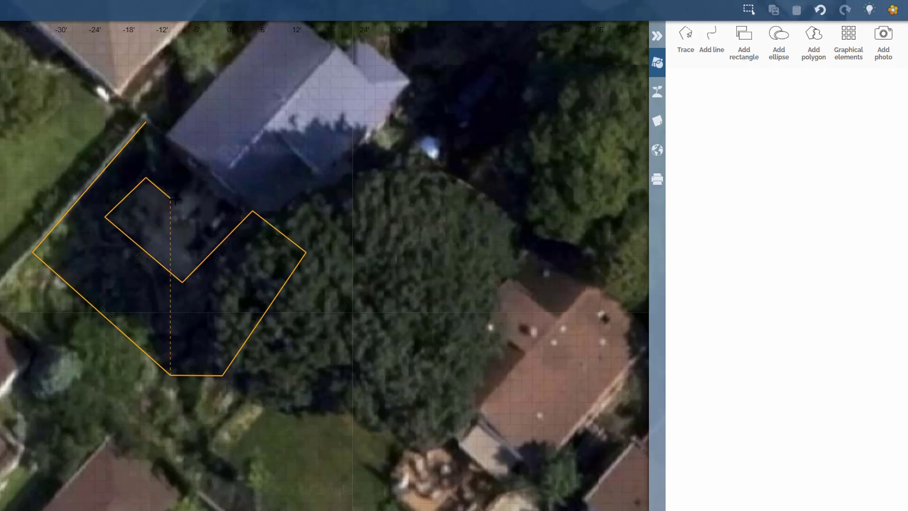
click(201, 164)
click(146, 121)
Move the polygon's eastern corner slightly outward and reselect the polygon
drag(305, 253, 315, 262)
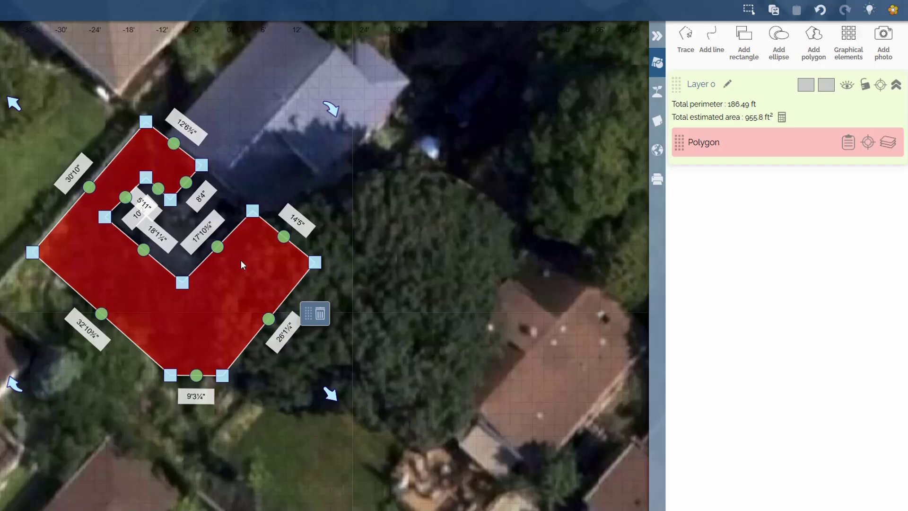
click(378, 279)
click(285, 280)
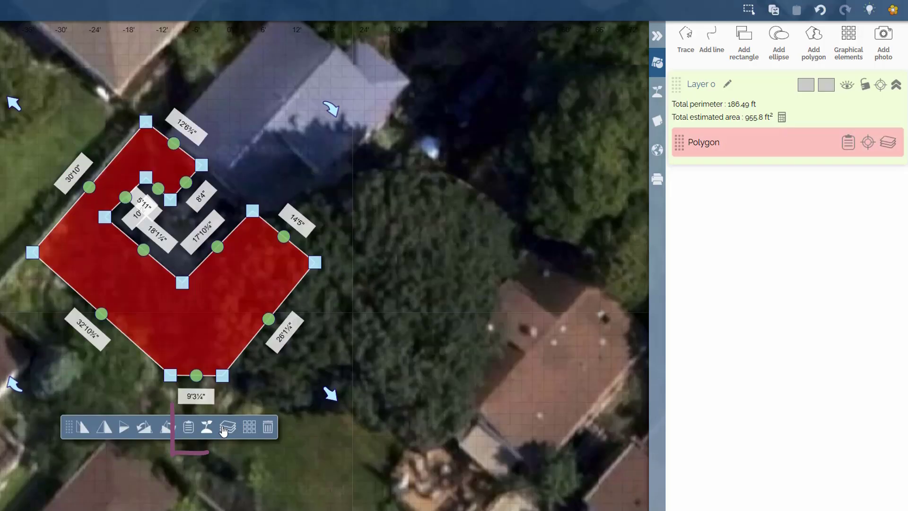
Set the polygon's environment to Shade, Loamy soil, Neutral acidity, Medium water and Well drained
click(190, 431)
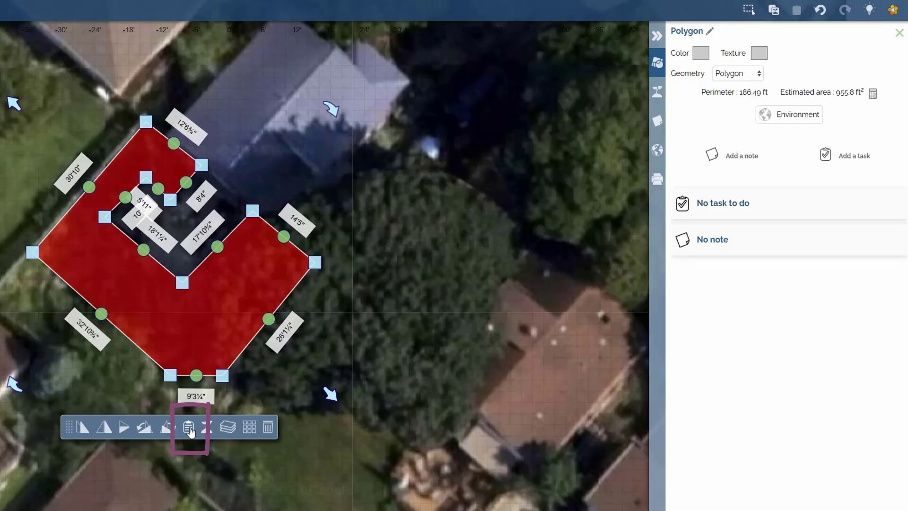
click(784, 121)
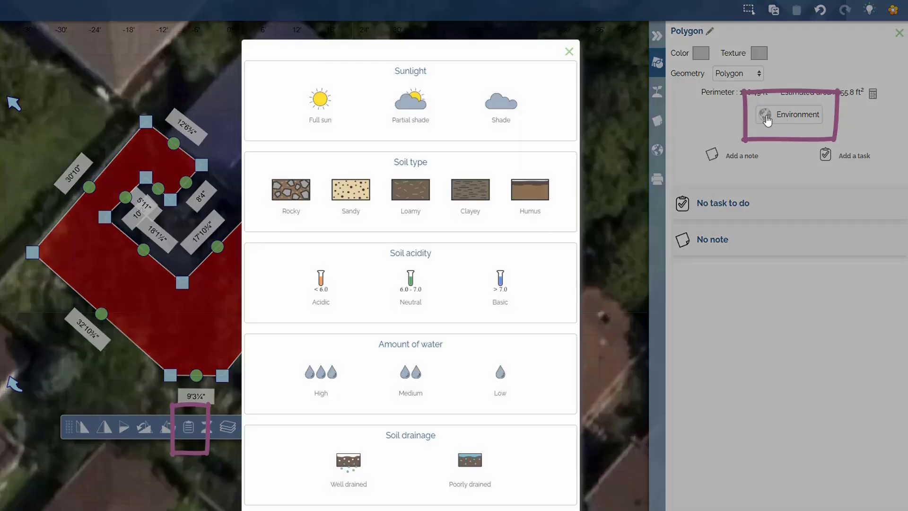
click(501, 105)
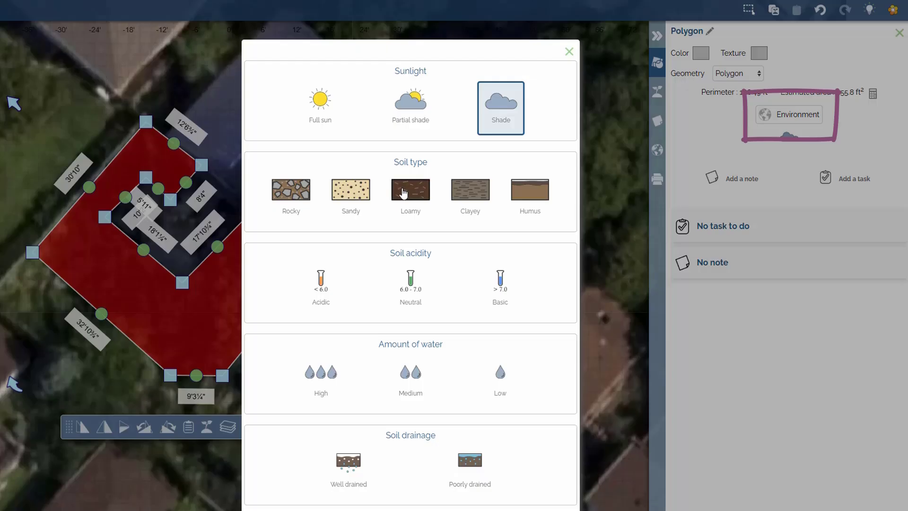
click(415, 186)
click(405, 313)
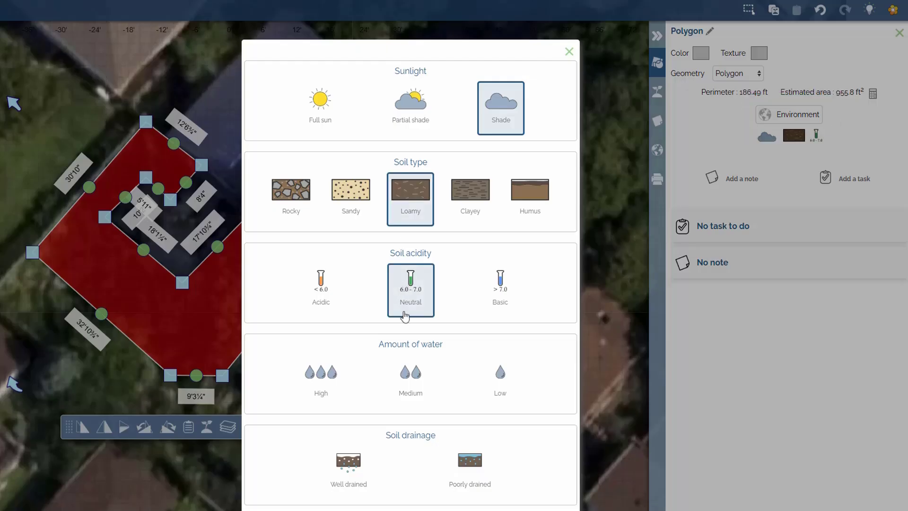
click(406, 378)
click(341, 471)
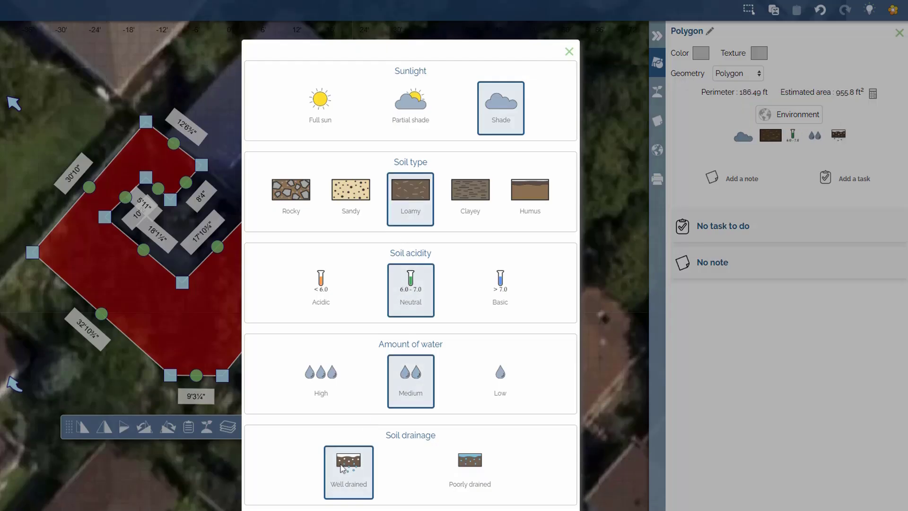
click(569, 52)
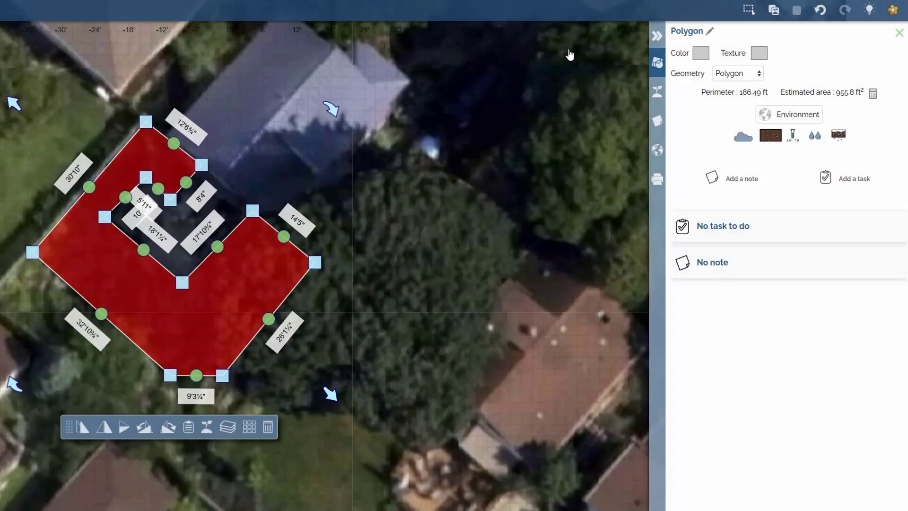
Search plants suited to the polygon's conditions for lawn
click(207, 428)
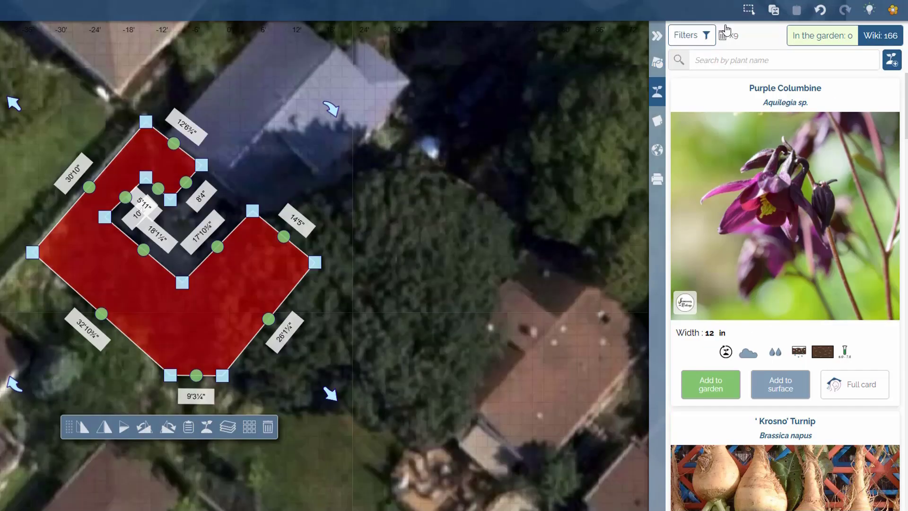
click(703, 35)
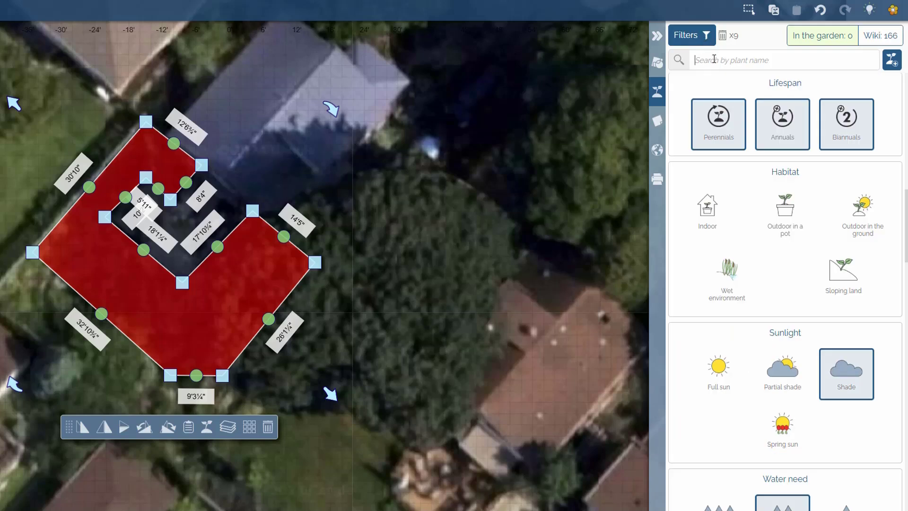
text(lawn)
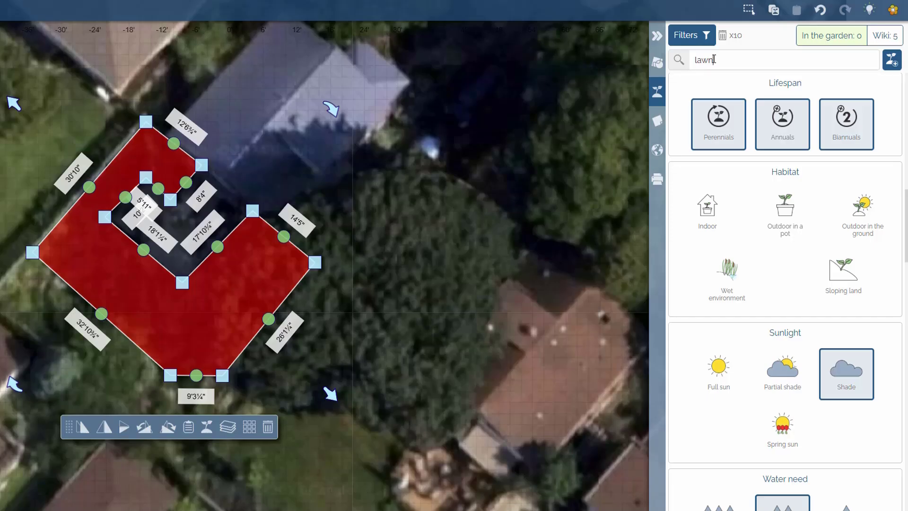
click(884, 36)
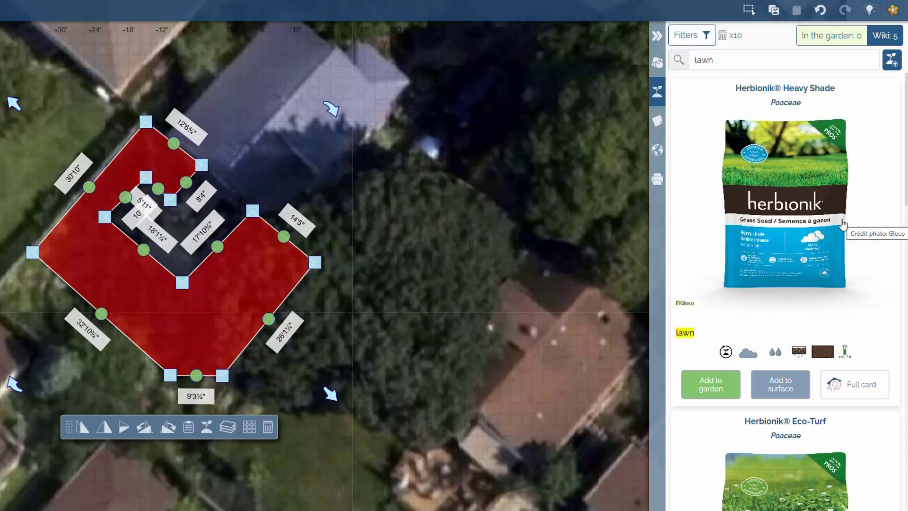
Reset the plant filters, reapply Shade and Medium water filters, and search for lawn again
click(723, 36)
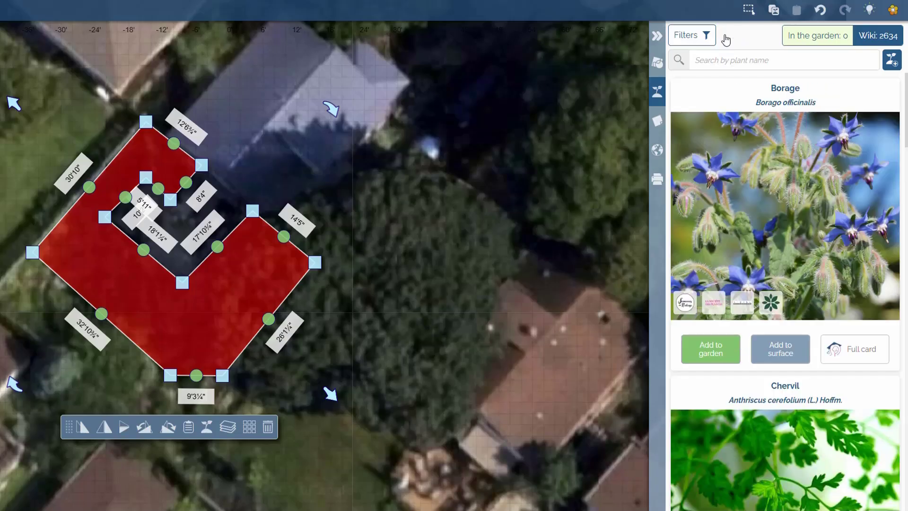
click(714, 36)
click(849, 373)
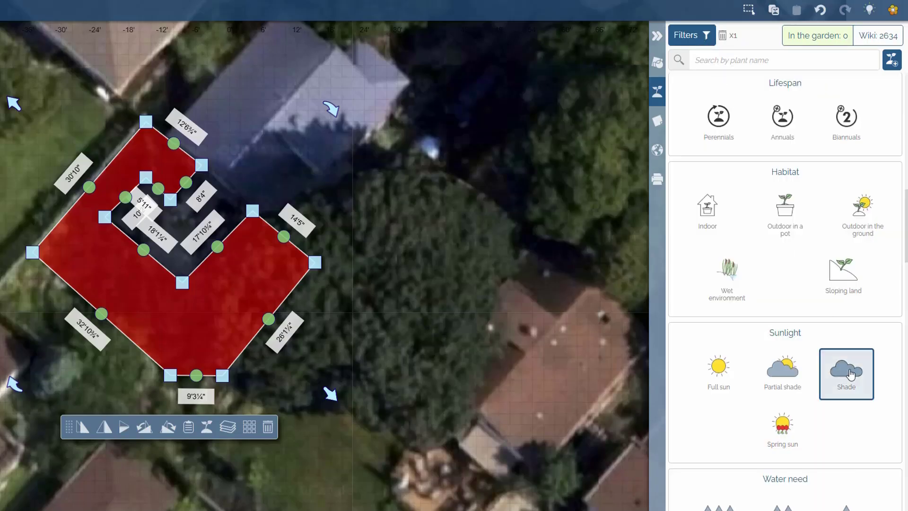
scroll(831, 365, down, 1)
click(783, 464)
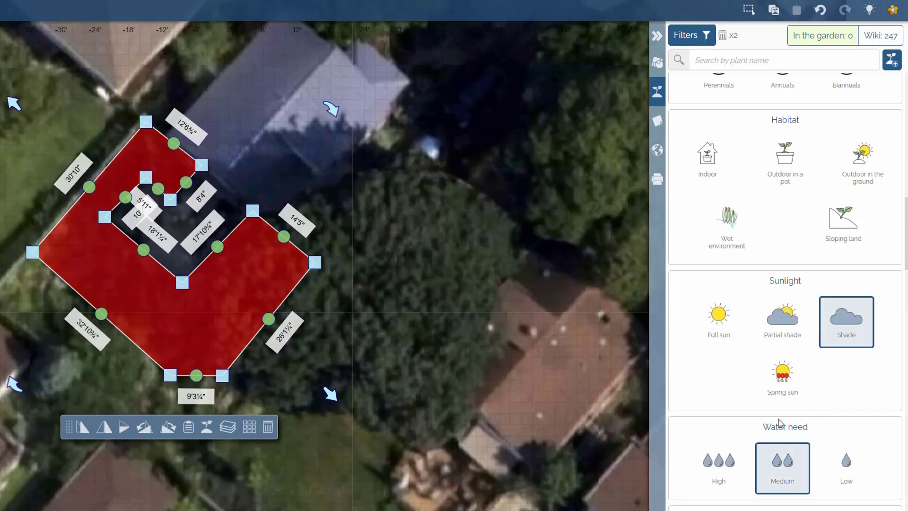
click(725, 56)
text(lawn)
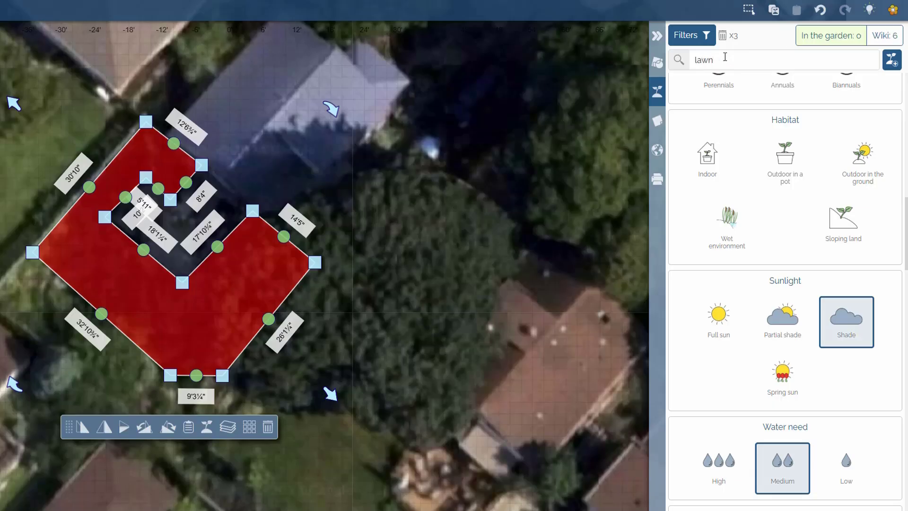
click(876, 38)
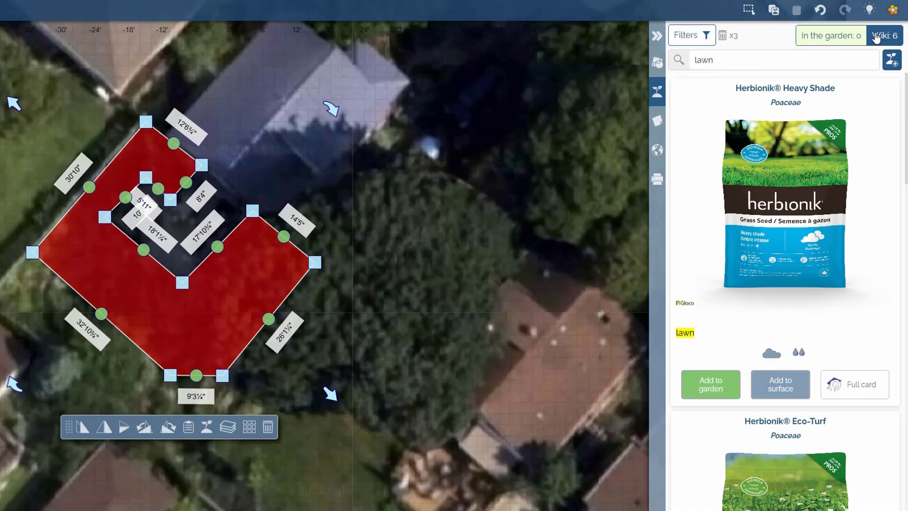
Add Herbionik® Heavy Shade to the surface with the Direct sowing (autumn) strategy
click(788, 390)
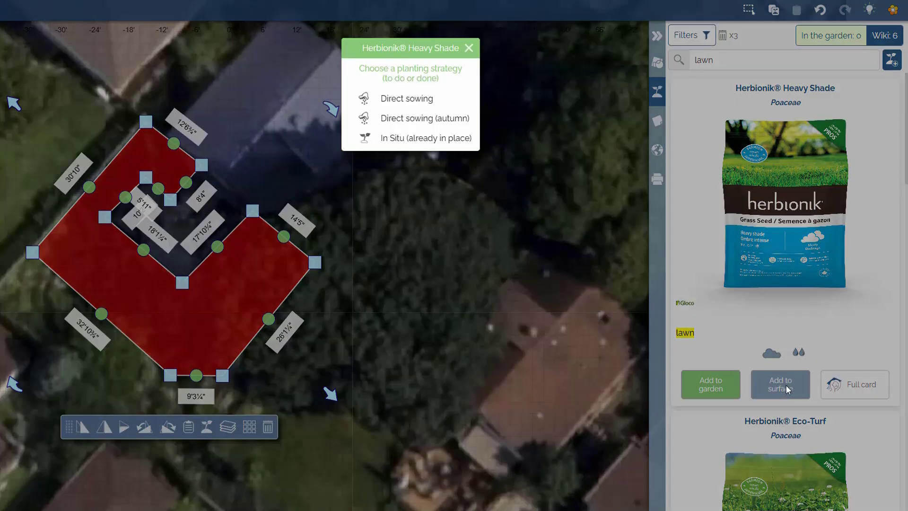
click(420, 119)
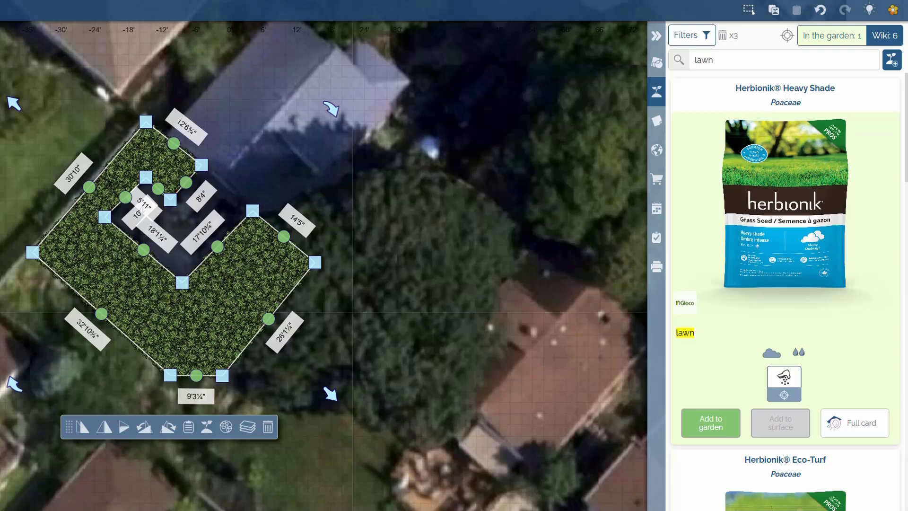
Trace a second L-shaped polygon along the strip south of the lawn surface
click(722, 36)
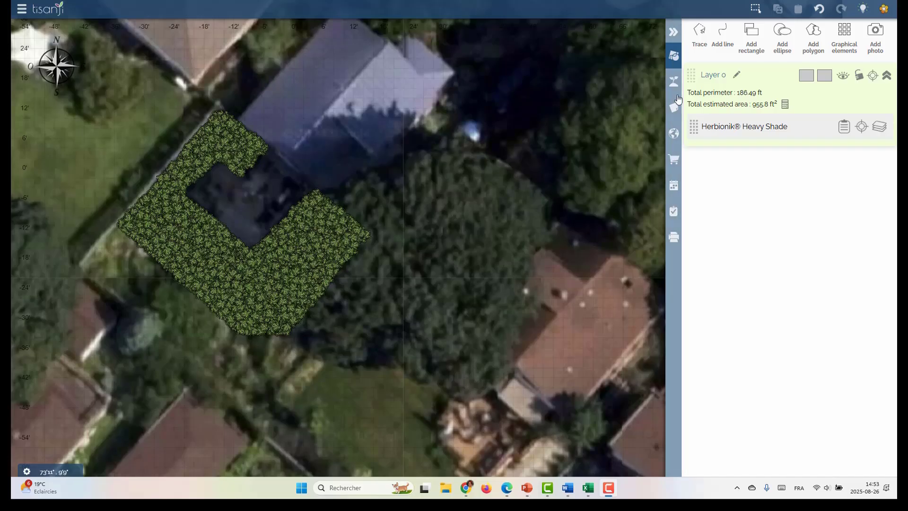
click(700, 33)
click(115, 227)
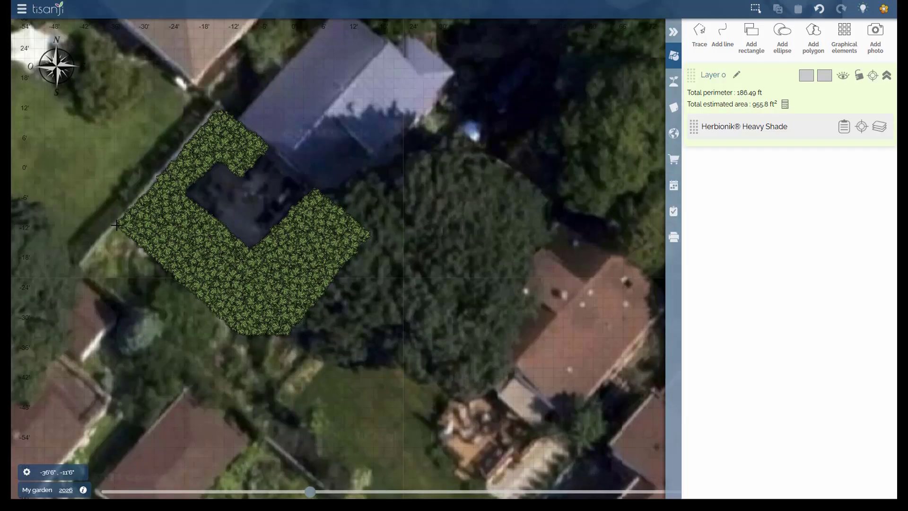
click(82, 266)
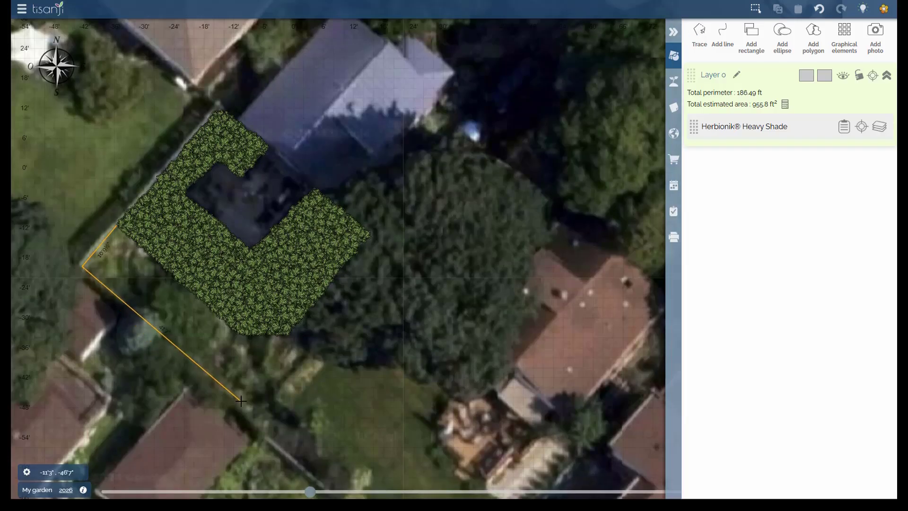
click(250, 413)
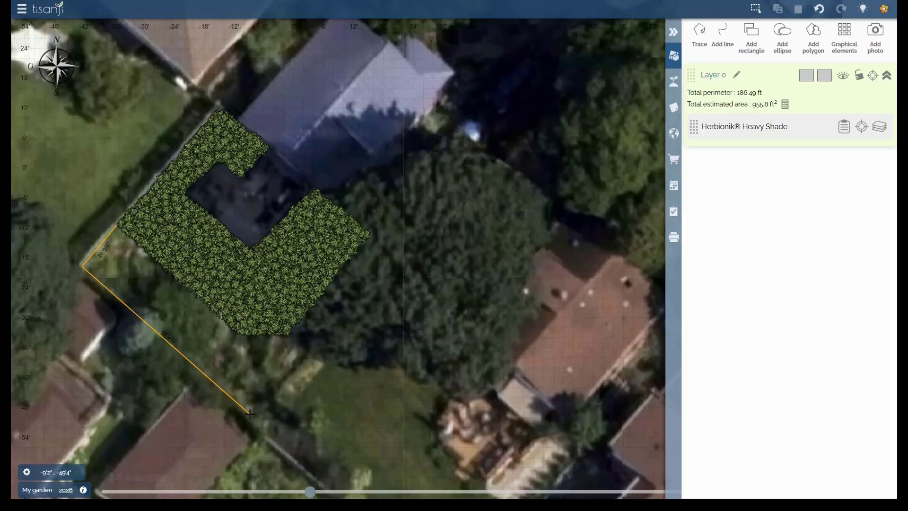
click(306, 354)
click(288, 334)
click(238, 335)
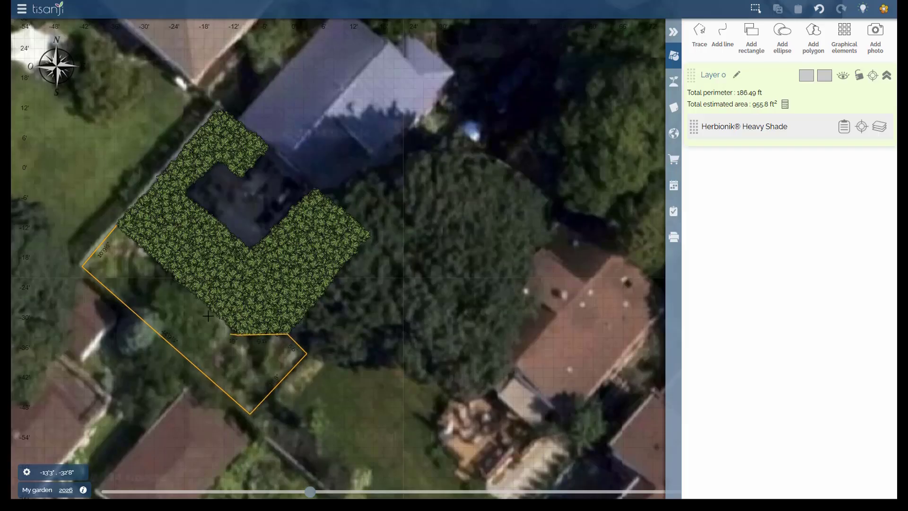
click(117, 227)
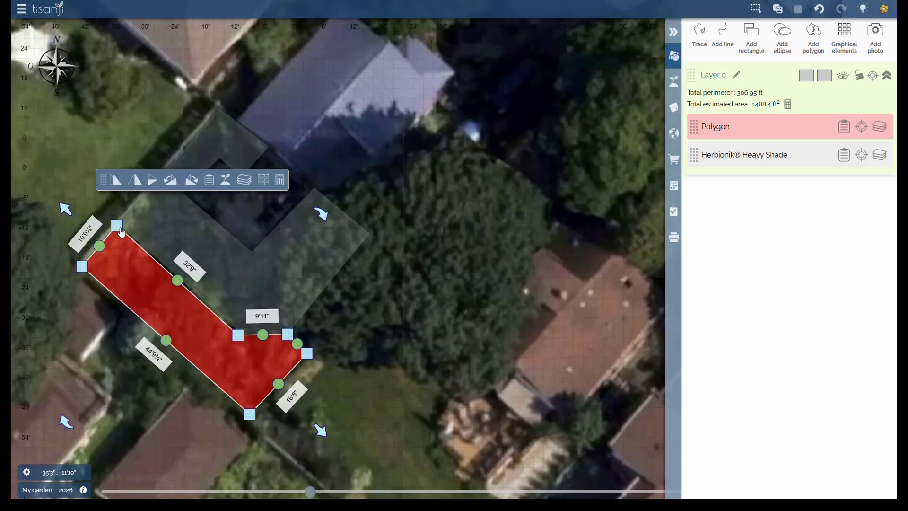
Set the new polygon's environment to Full sun and Well drained, then search plants matching its conditions
click(210, 180)
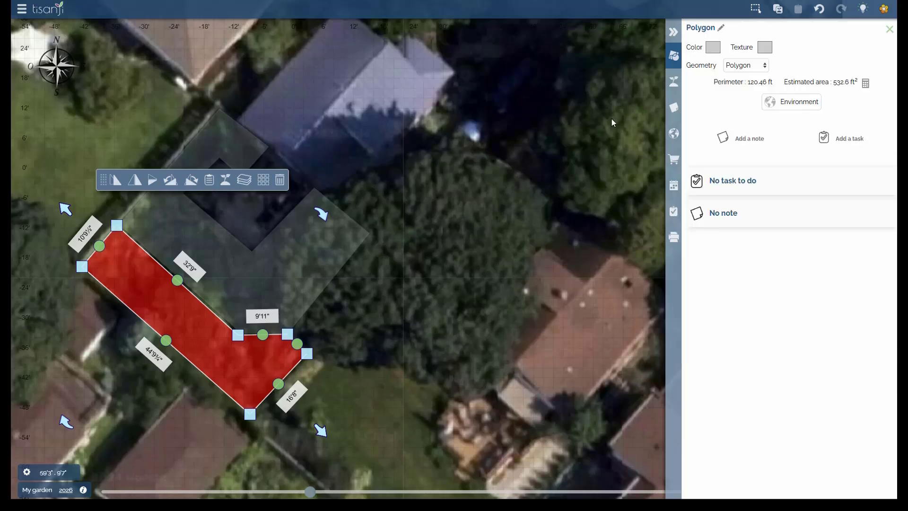
click(780, 102)
click(374, 90)
click(400, 411)
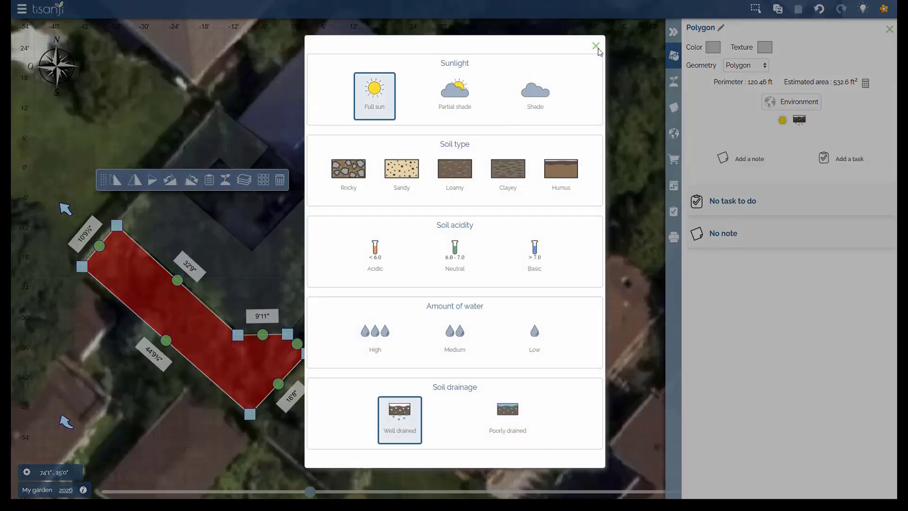
click(596, 45)
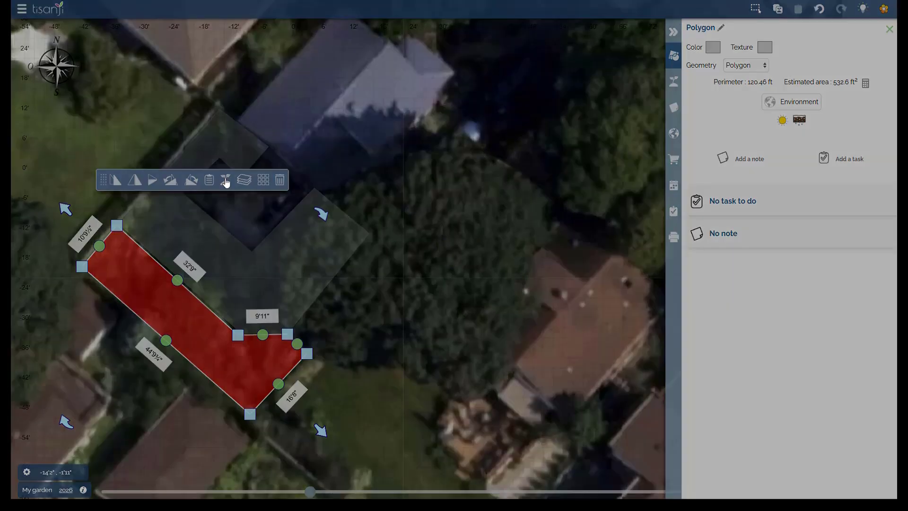
click(226, 182)
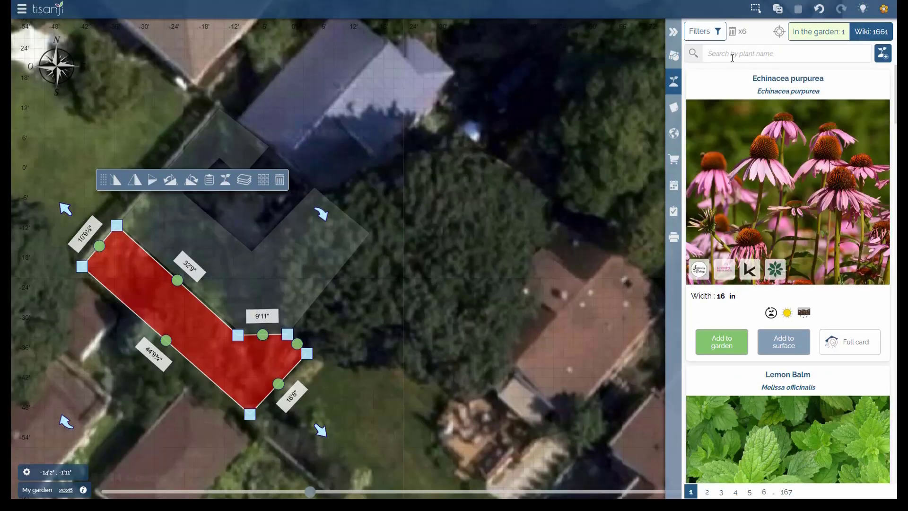
Search for lawn and add Herbionik® Eco-Turf to the new surface with the Direct sowing (autumn) strategy
click(732, 57)
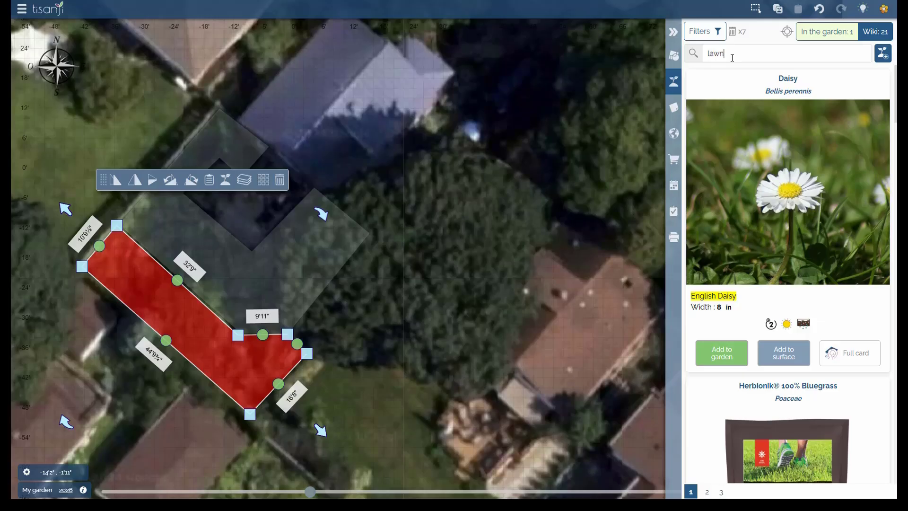
scroll(870, 186, down, 10)
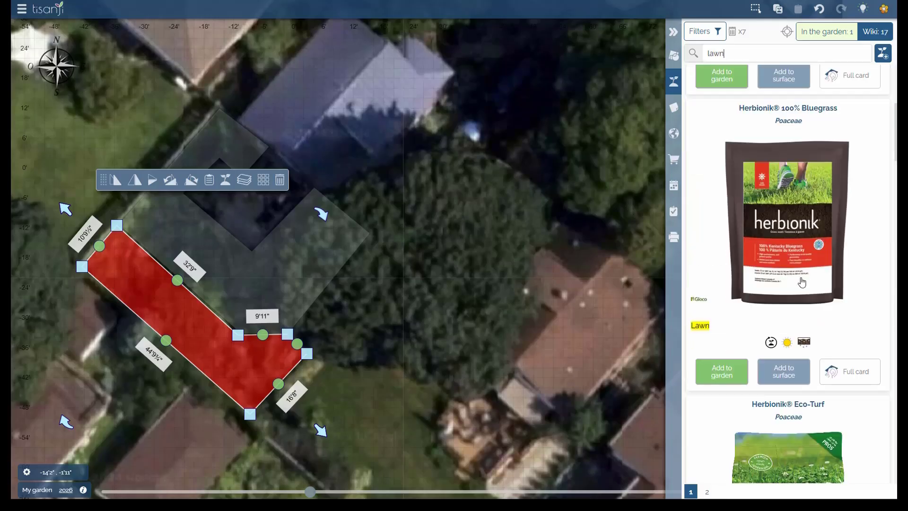
scroll(801, 282, down, 1)
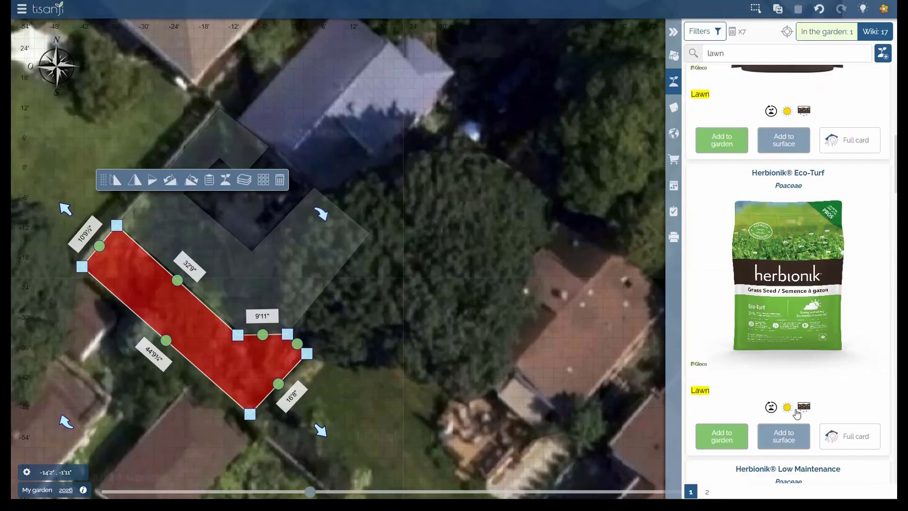
click(795, 444)
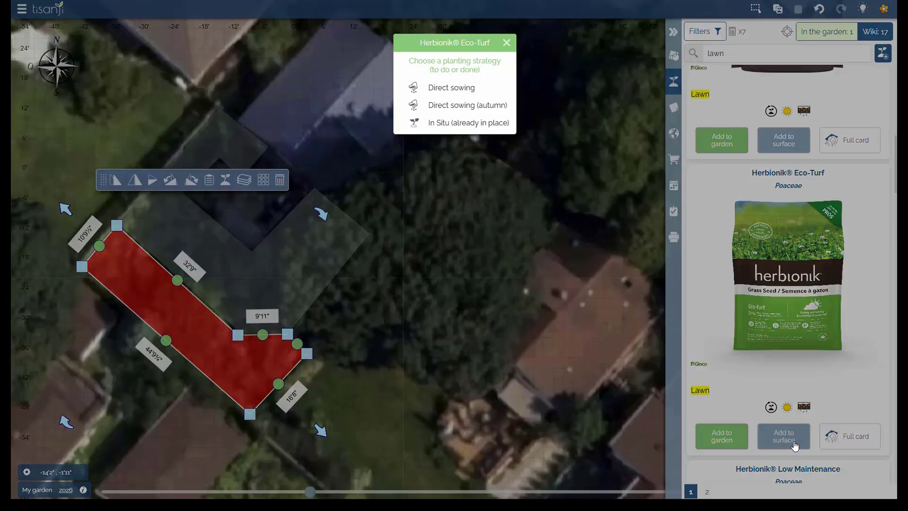
click(474, 109)
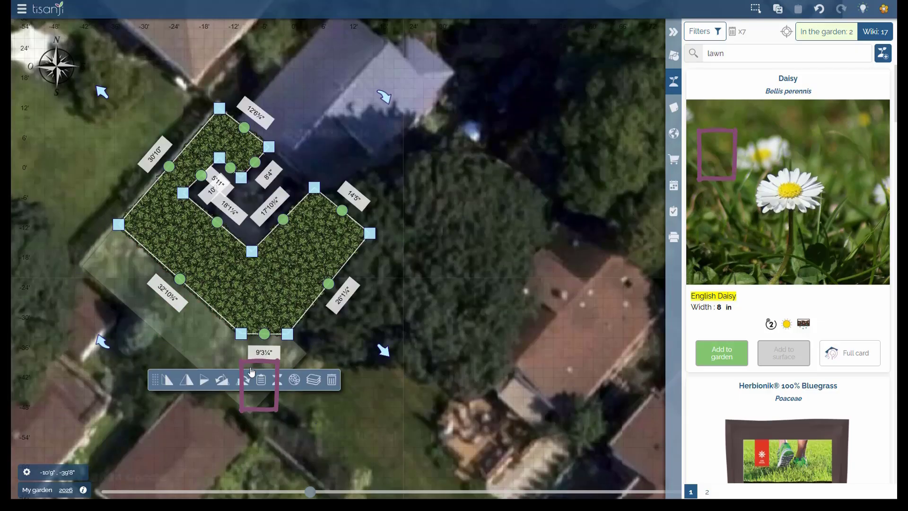
Open the shaded surface's plant details and change Herbionik® Heavy Shade's symbol leaf colour to blue
click(262, 381)
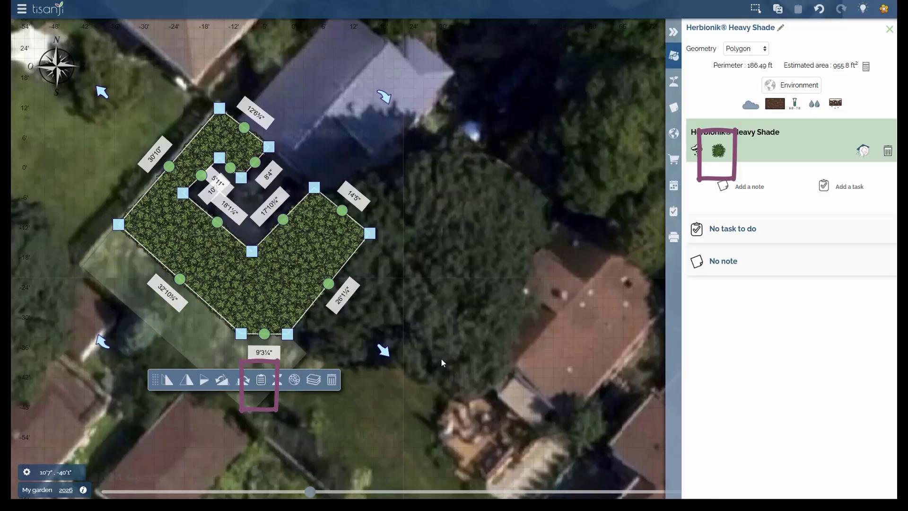
click(863, 151)
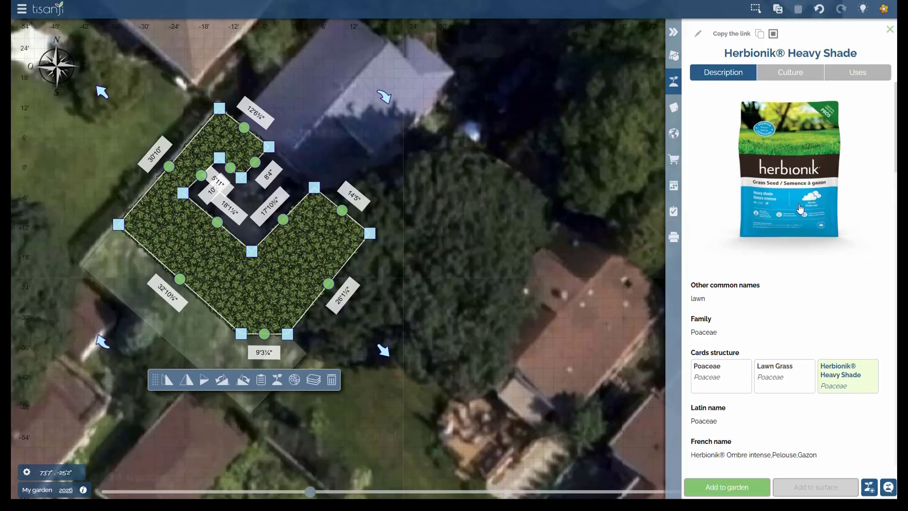
click(262, 381)
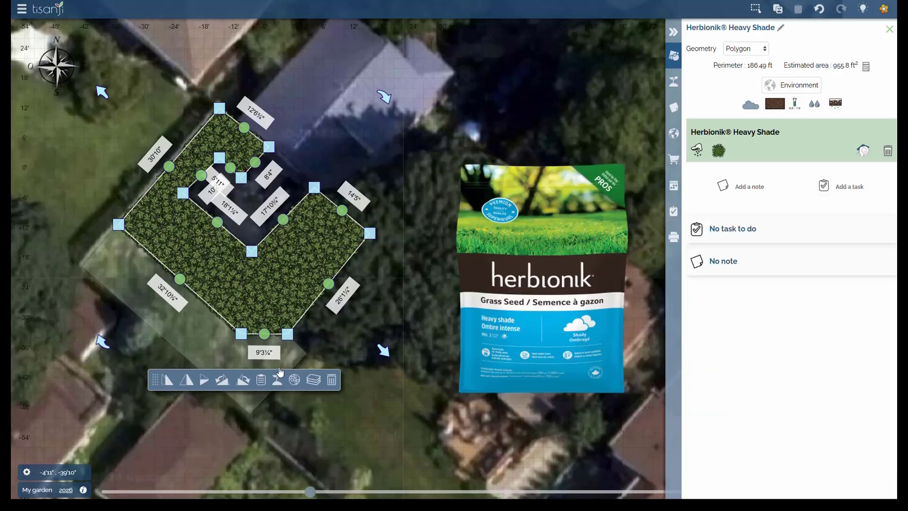
click(718, 151)
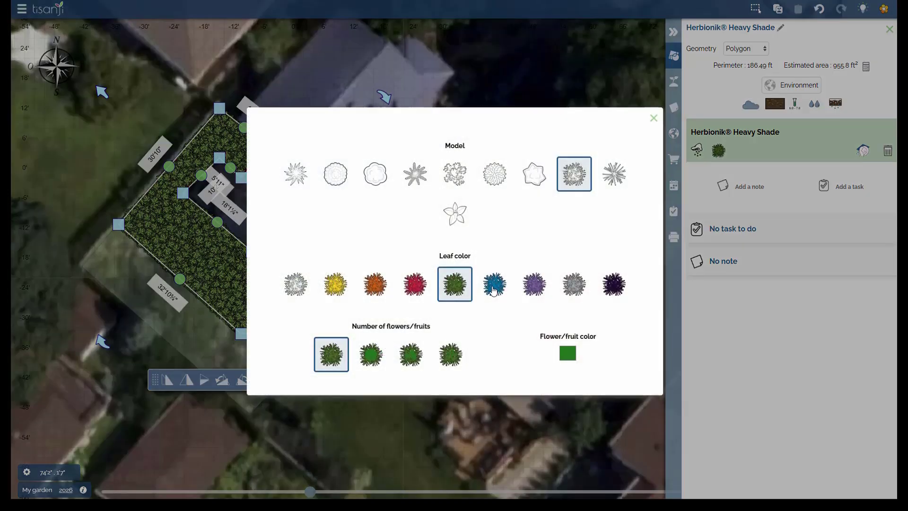
click(494, 291)
click(653, 119)
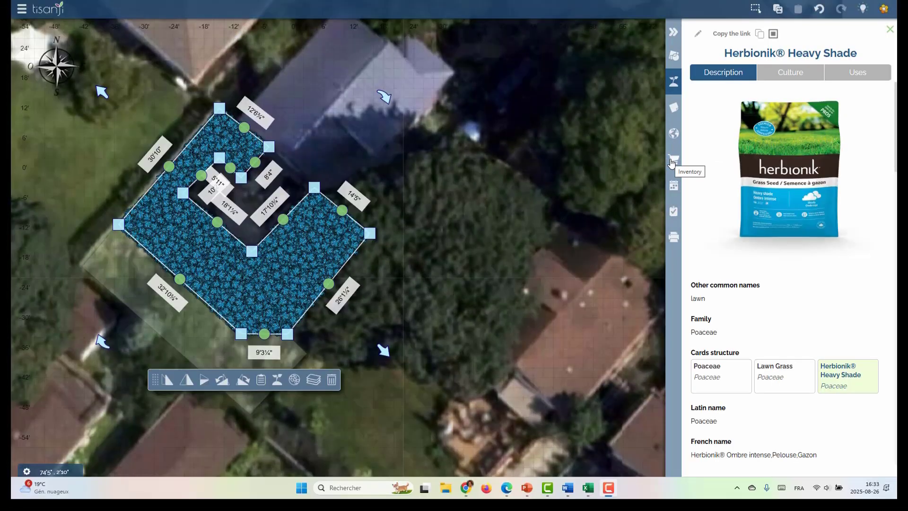
Open the inventory and switch the measurement units to metric to review seed quantities
click(673, 161)
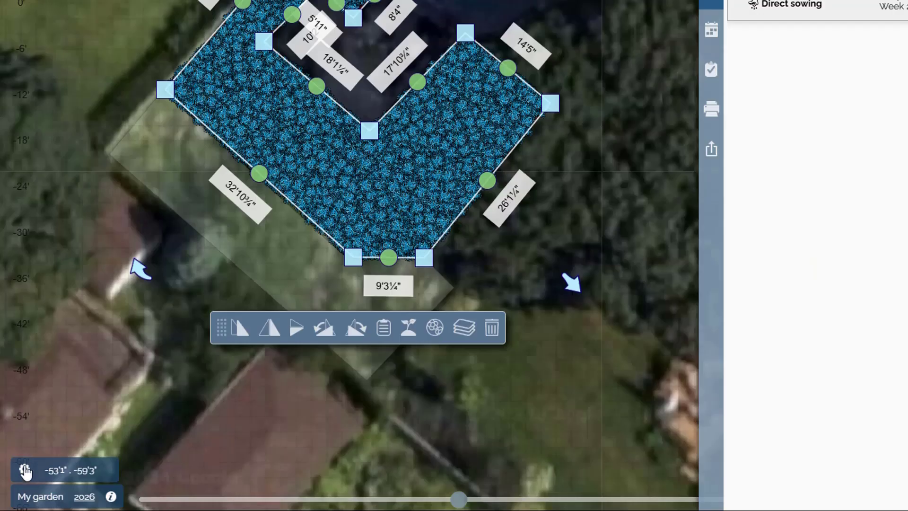
click(25, 470)
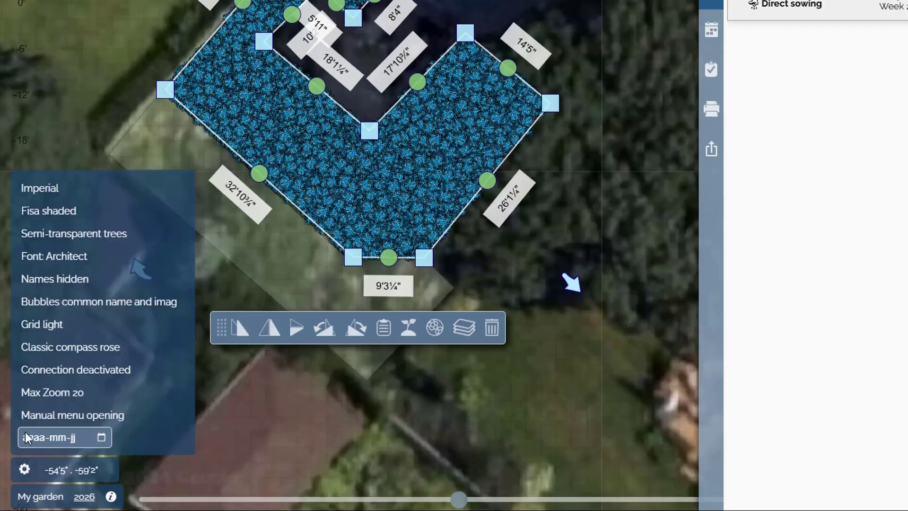
click(43, 186)
click(44, 206)
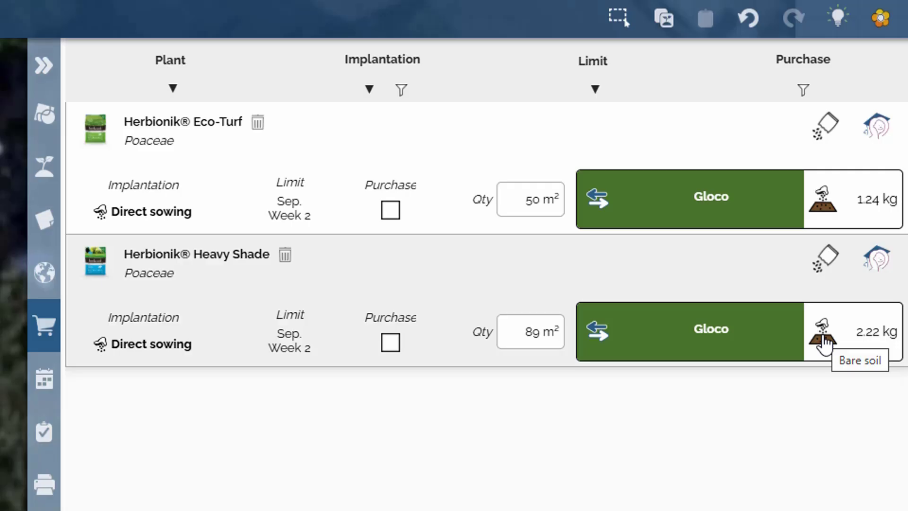
click(825, 343)
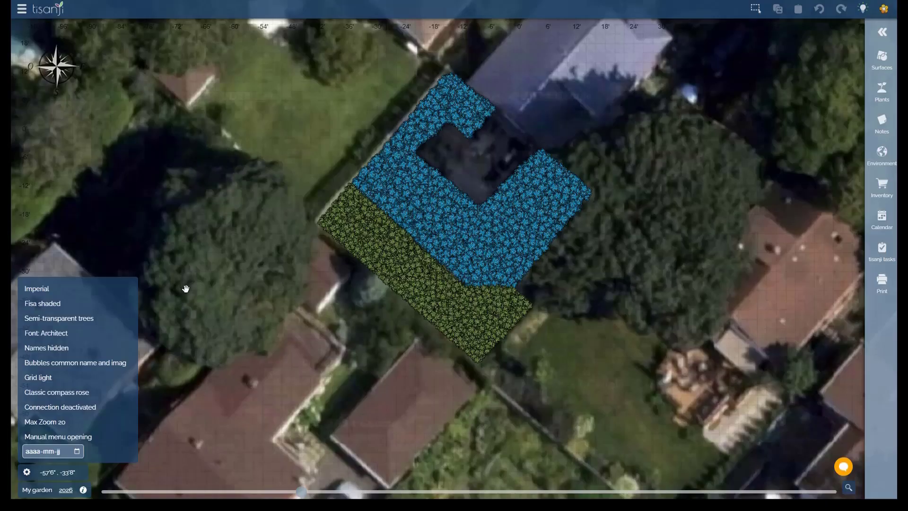
click(187, 293)
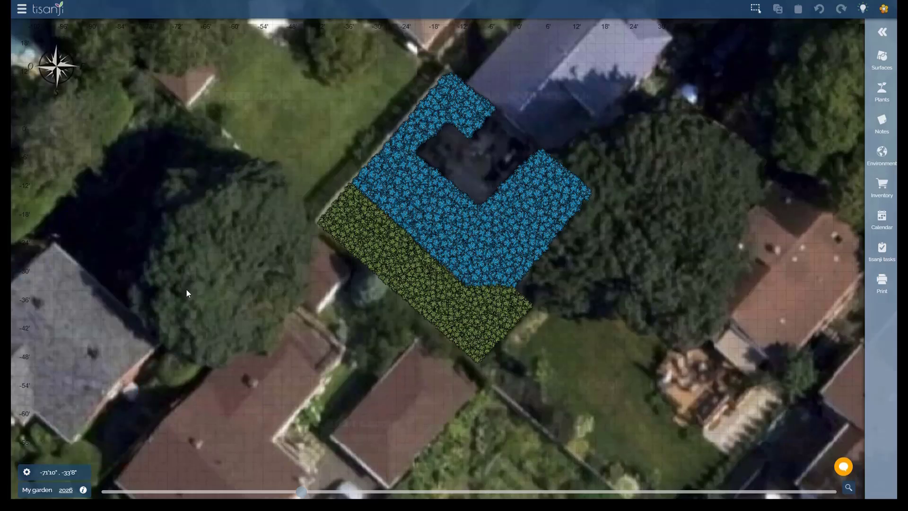
Open the Plants catalogue and search for lawn plants filtered by Shade sunlight
click(53, 15)
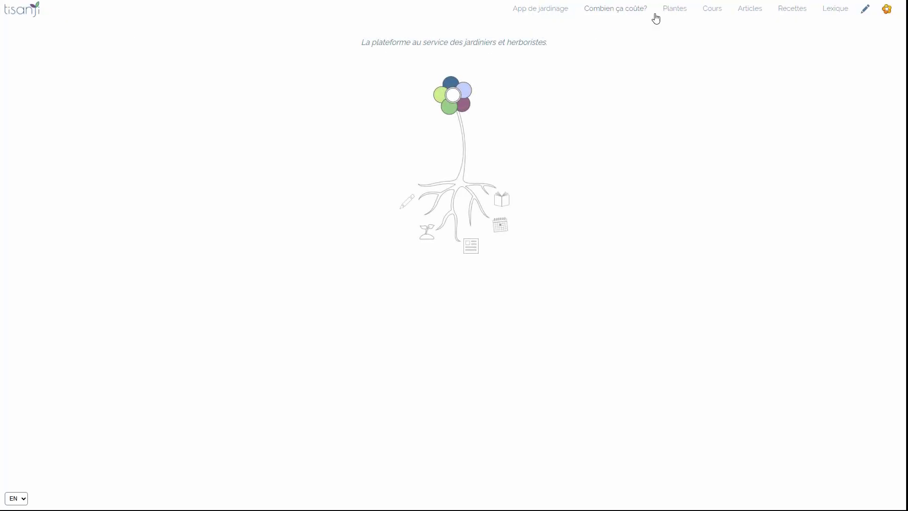
click(673, 9)
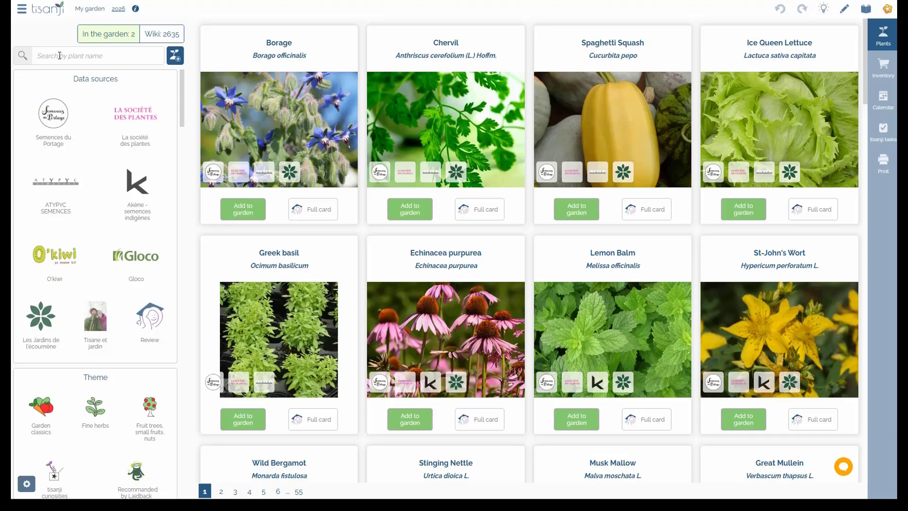
click(66, 63)
text(lawn)
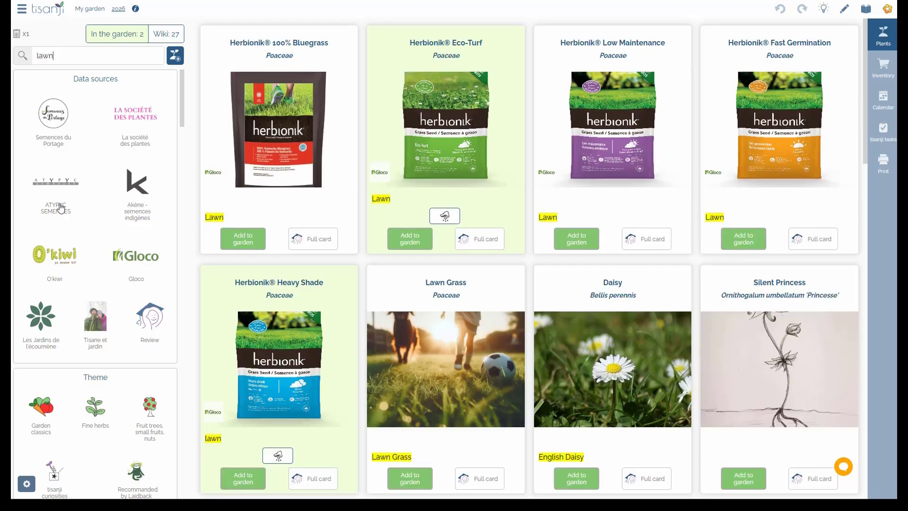
scroll(61, 283, down, 10)
click(62, 402)
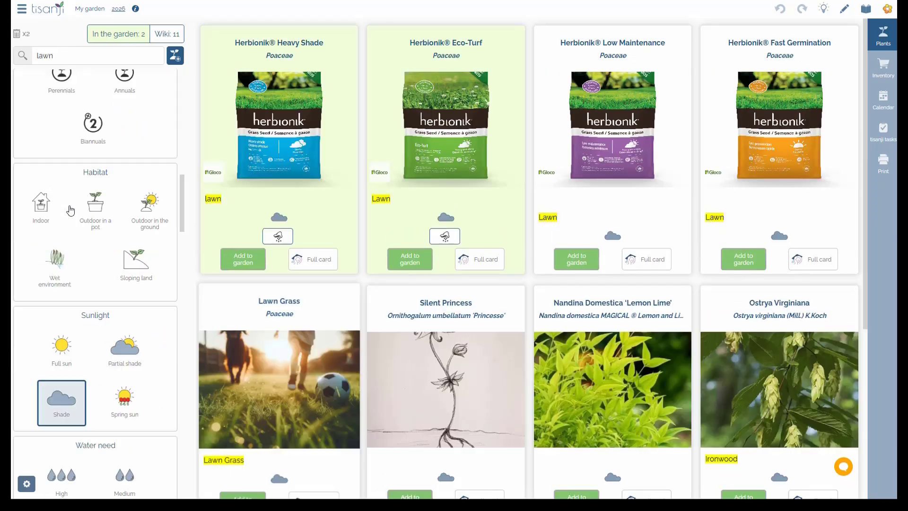
Add Herbionik® Heavy Shade to the garden as 1600 ft² with the Direct sowing (autumn) strategy
click(243, 263)
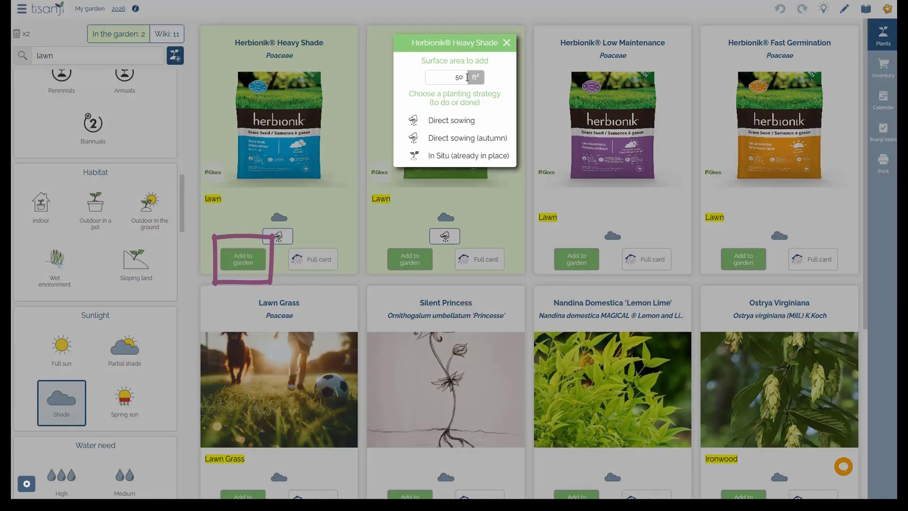
drag(466, 77, 433, 78)
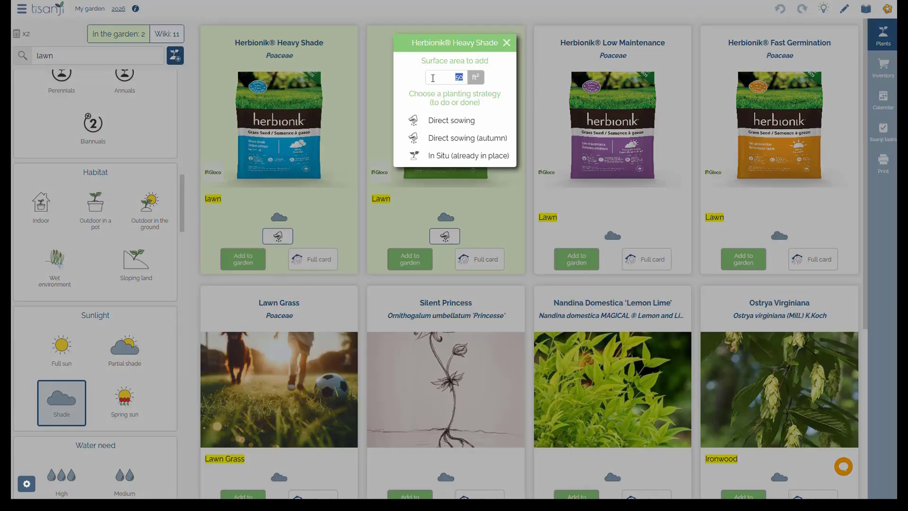
text(1600)
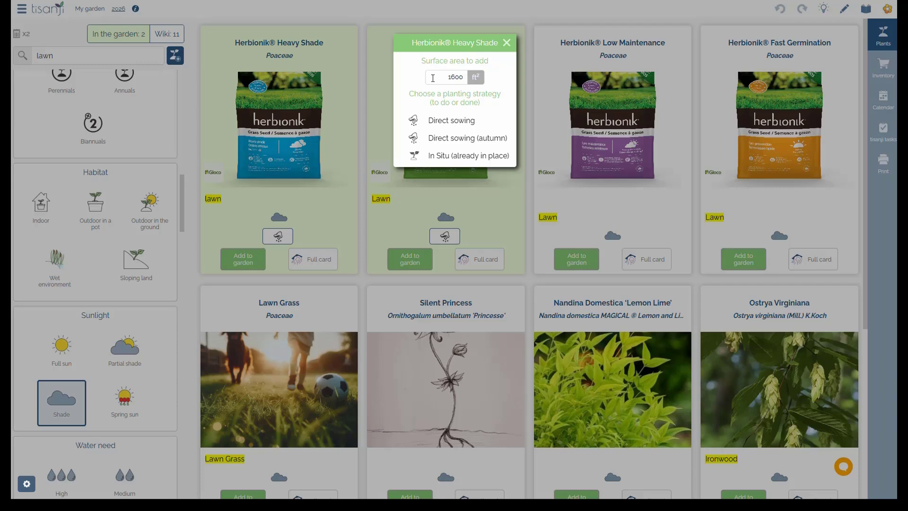
click(450, 138)
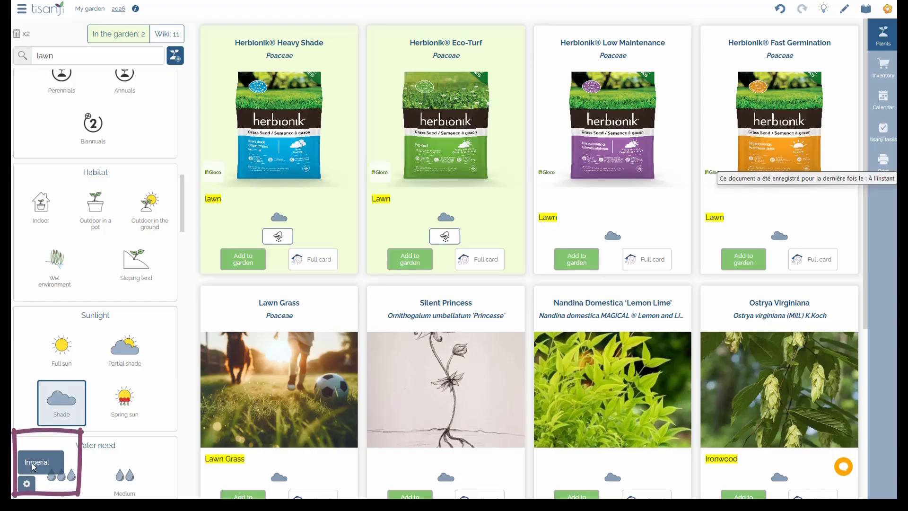
Set the garden's measurement units to Imperial
click(35, 464)
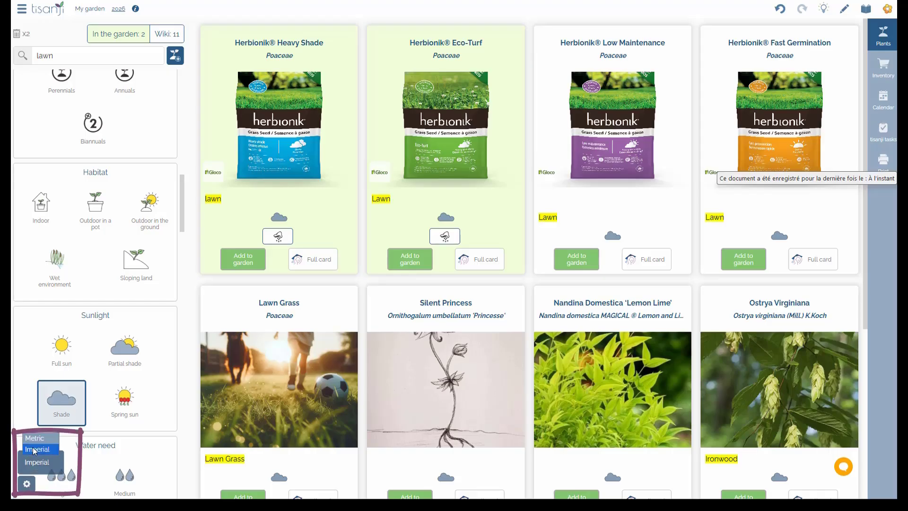
click(34, 450)
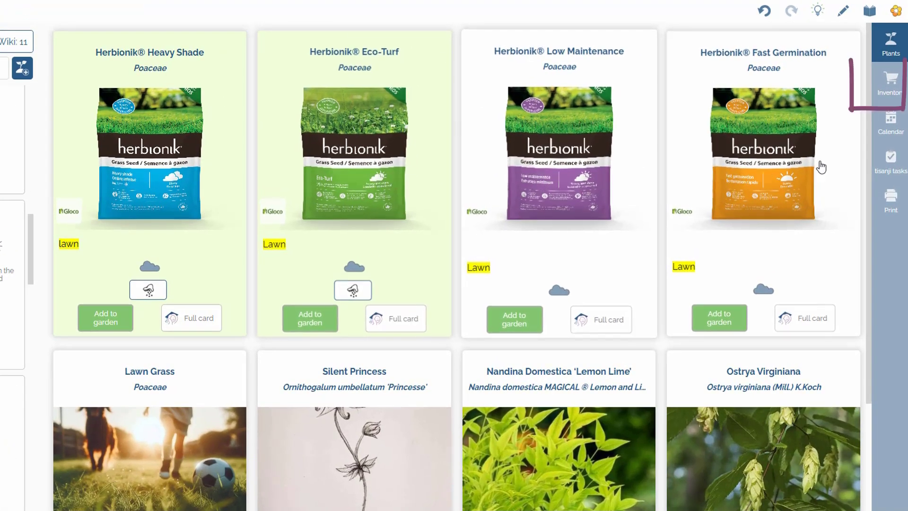
Review the seed inventory and then the planting calendar for the added lawn seeds
click(890, 80)
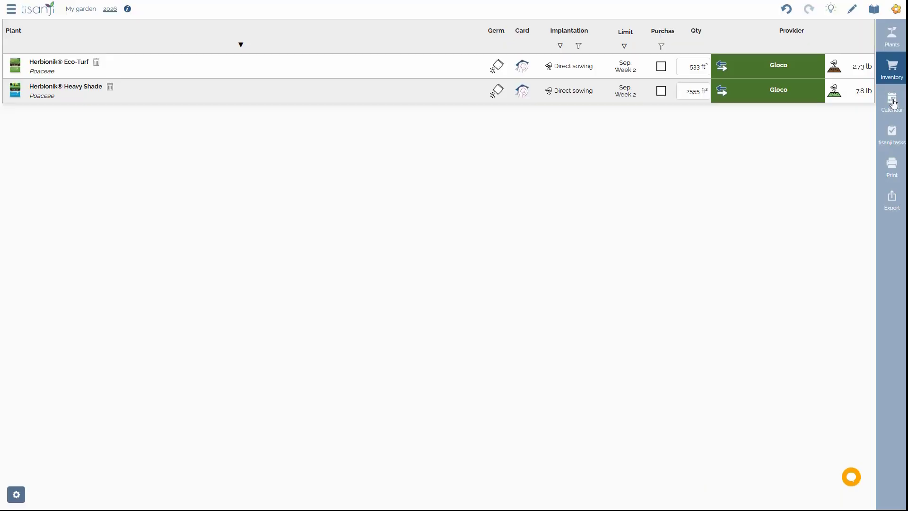
click(892, 101)
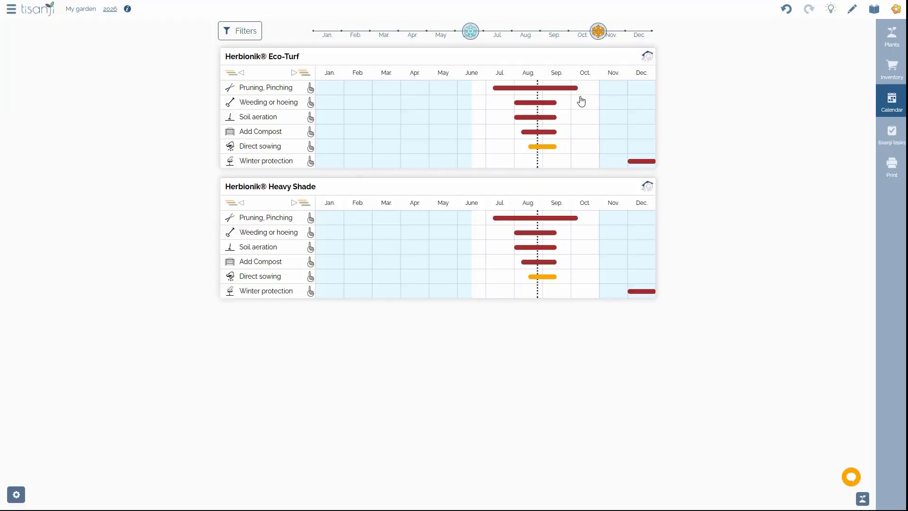